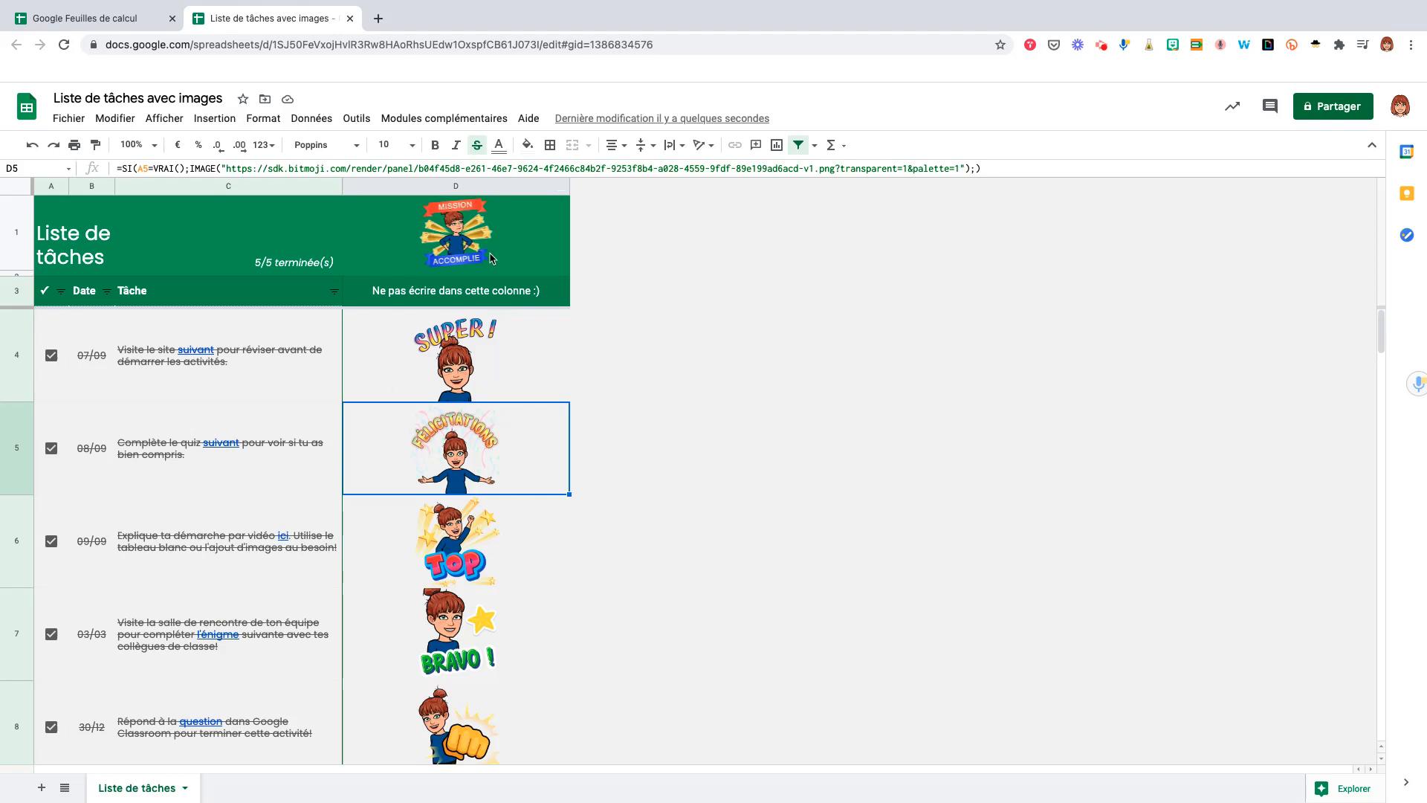
# Uncheck the first task's checkbox in A4 and check it again to test the reward images in column D
pyautogui.moveTo(524, 251); pyautogui.dragTo(495, 722)
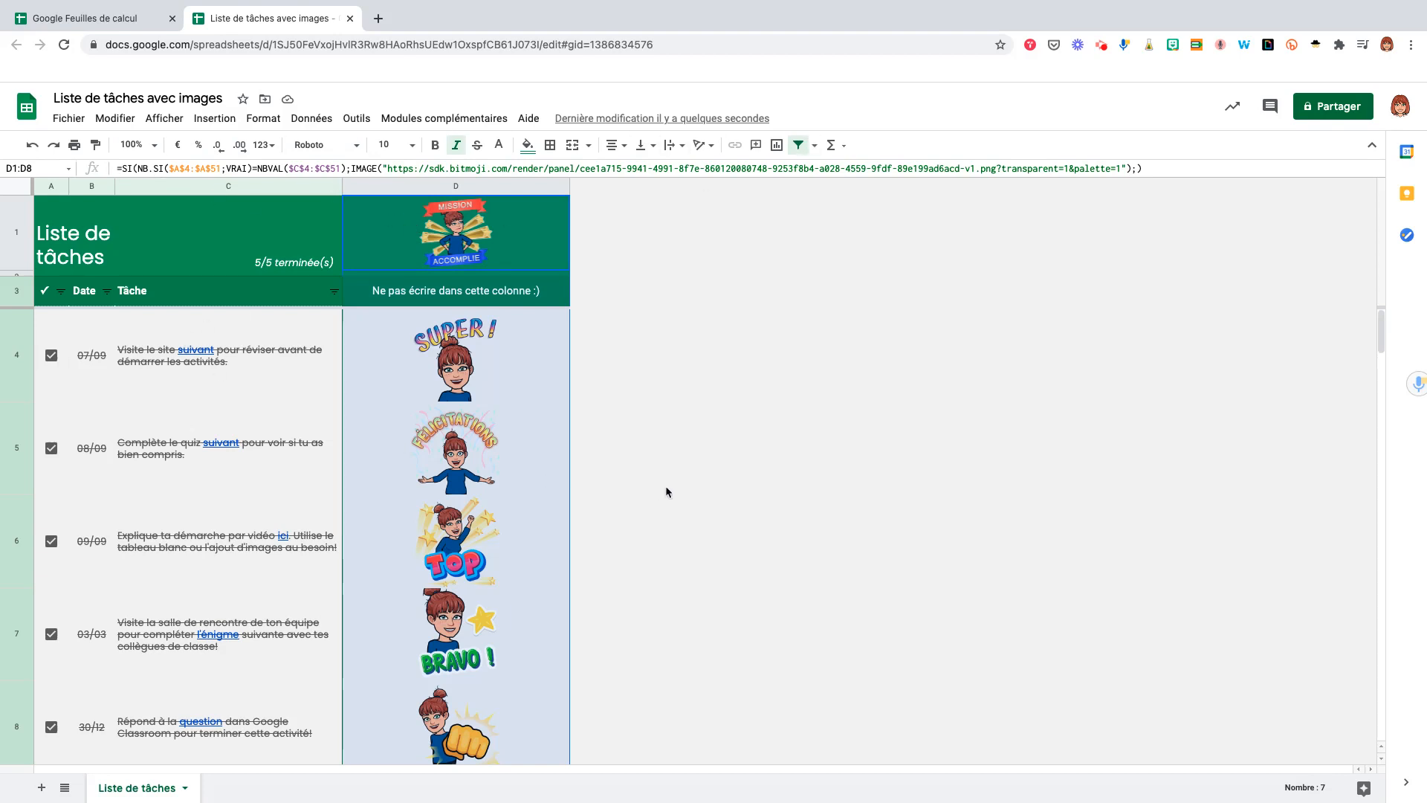
pyautogui.click(402, 431)
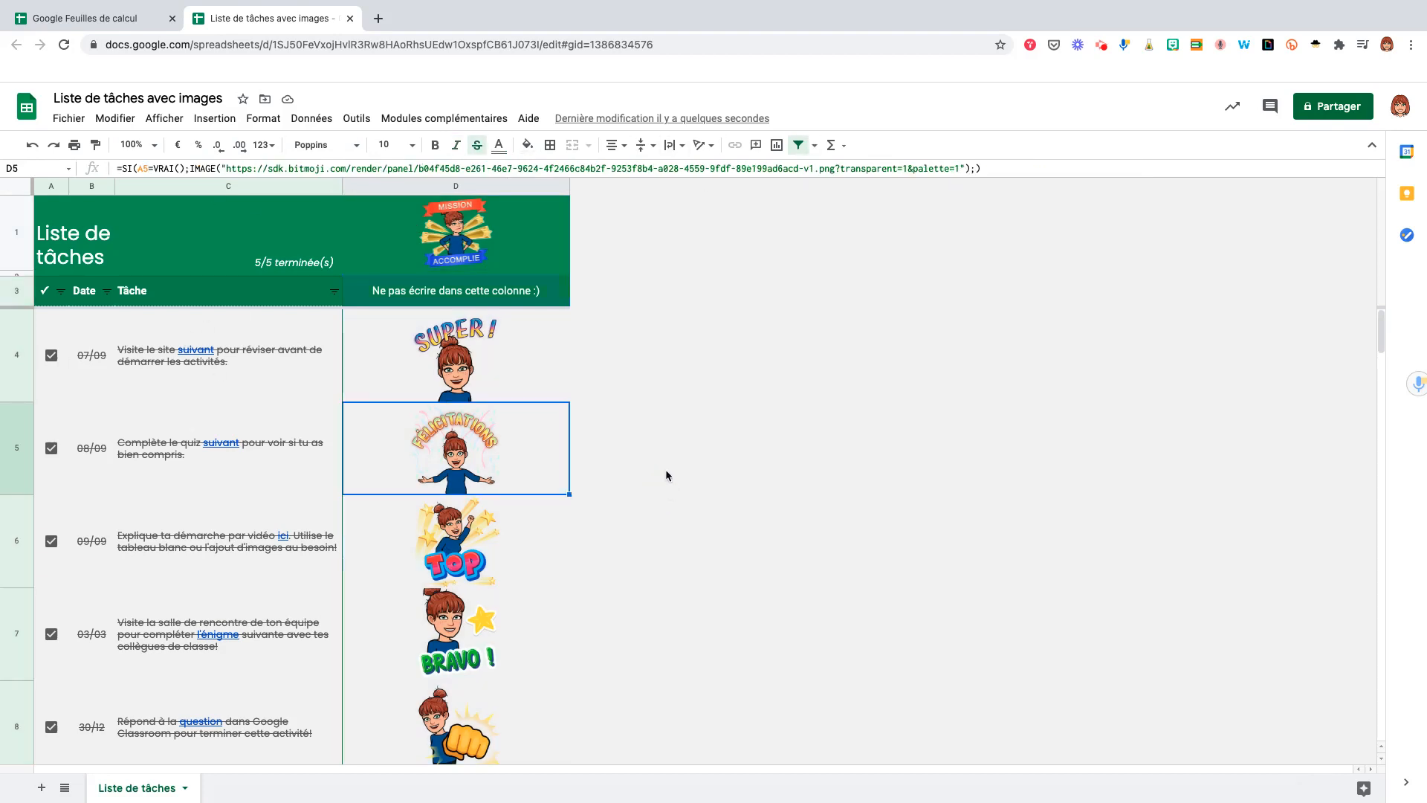
pyautogui.click(49, 356)
pyautogui.click(47, 359)
pyautogui.click(47, 359)
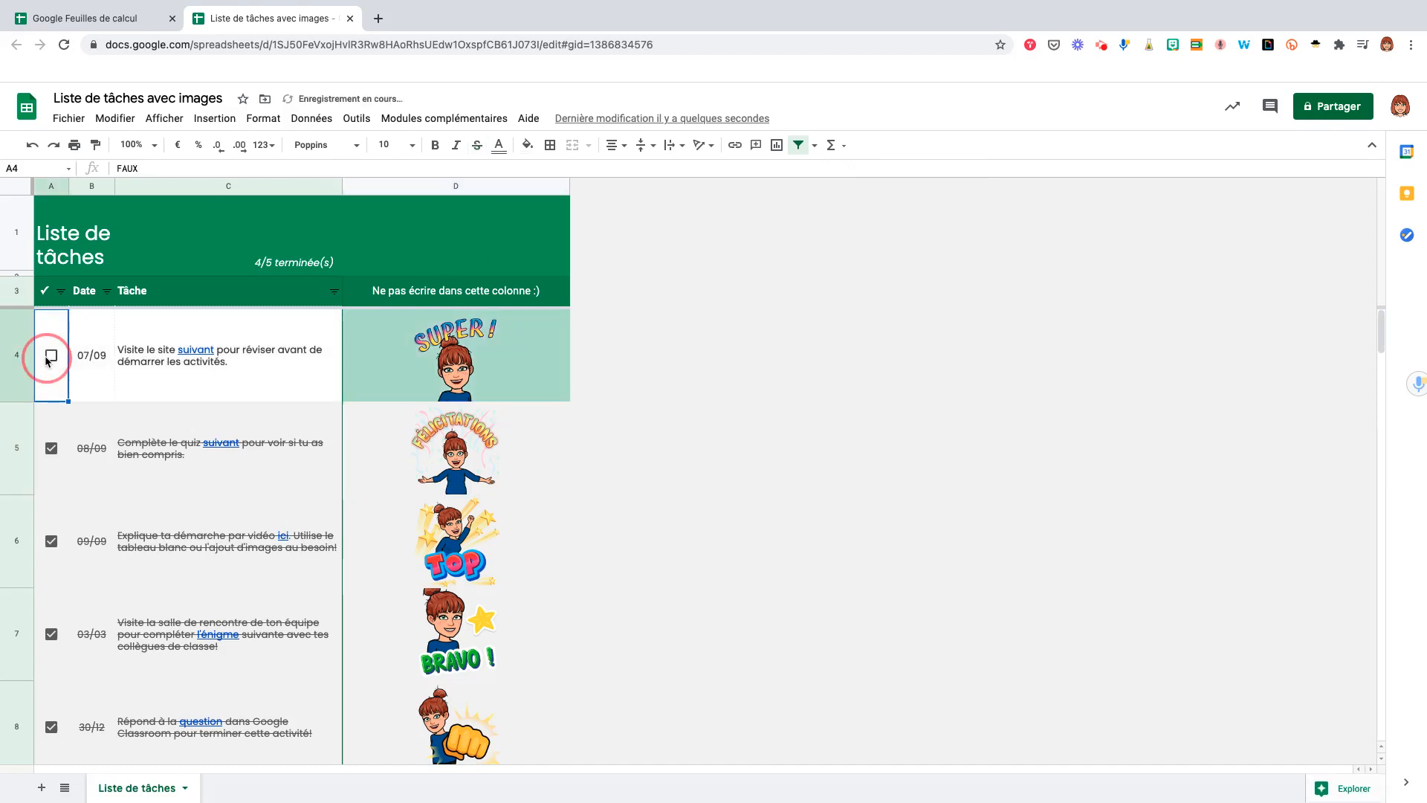
pyautogui.click(49, 355)
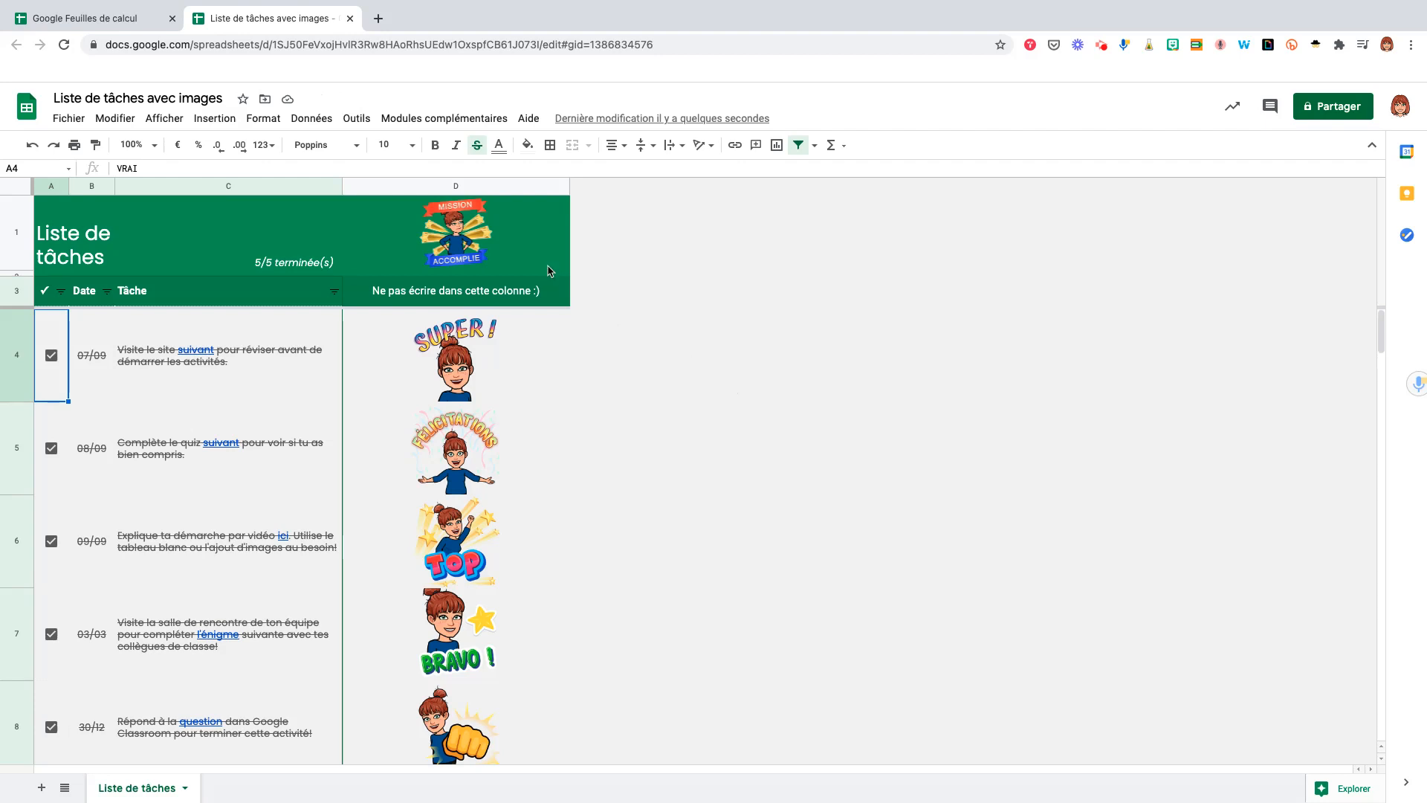
# Protect the range D1:D8 with the option to show a warning when the range is edited
pyautogui.moveTo(522, 243); pyautogui.dragTo(507, 747)
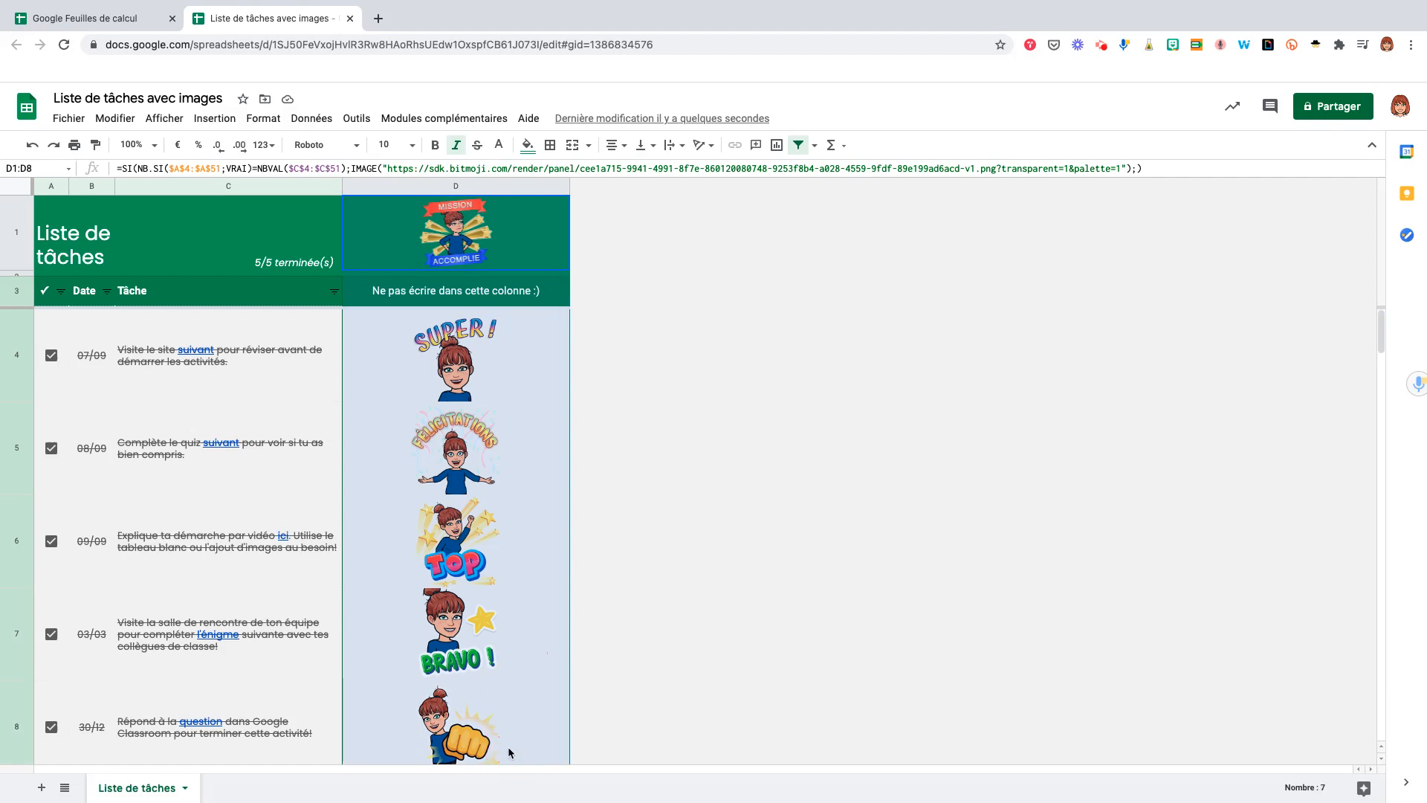
pyautogui.rightClick(542, 248)
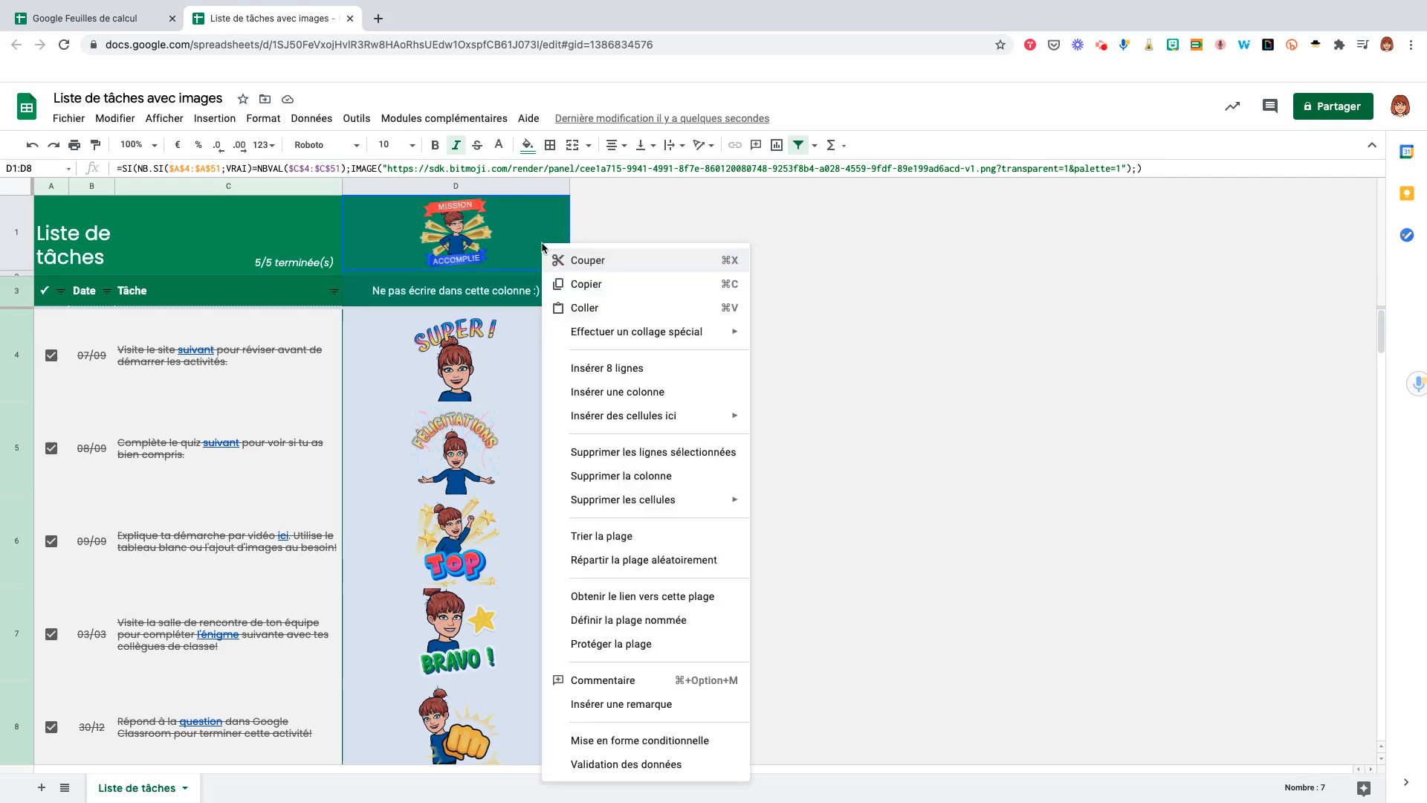
pyautogui.click(628, 654)
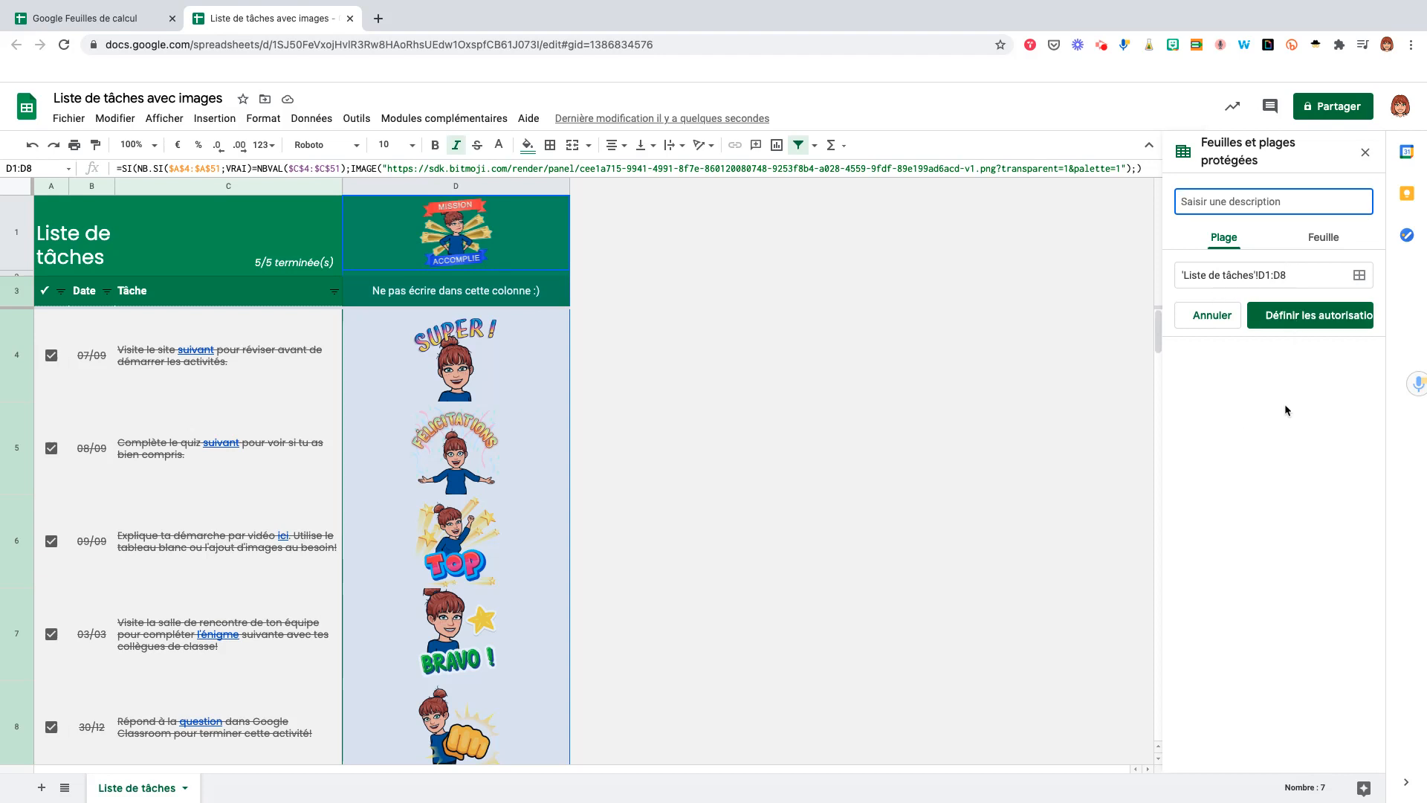
pyautogui.moveTo(1183, 275); pyautogui.dragTo(1290, 276)
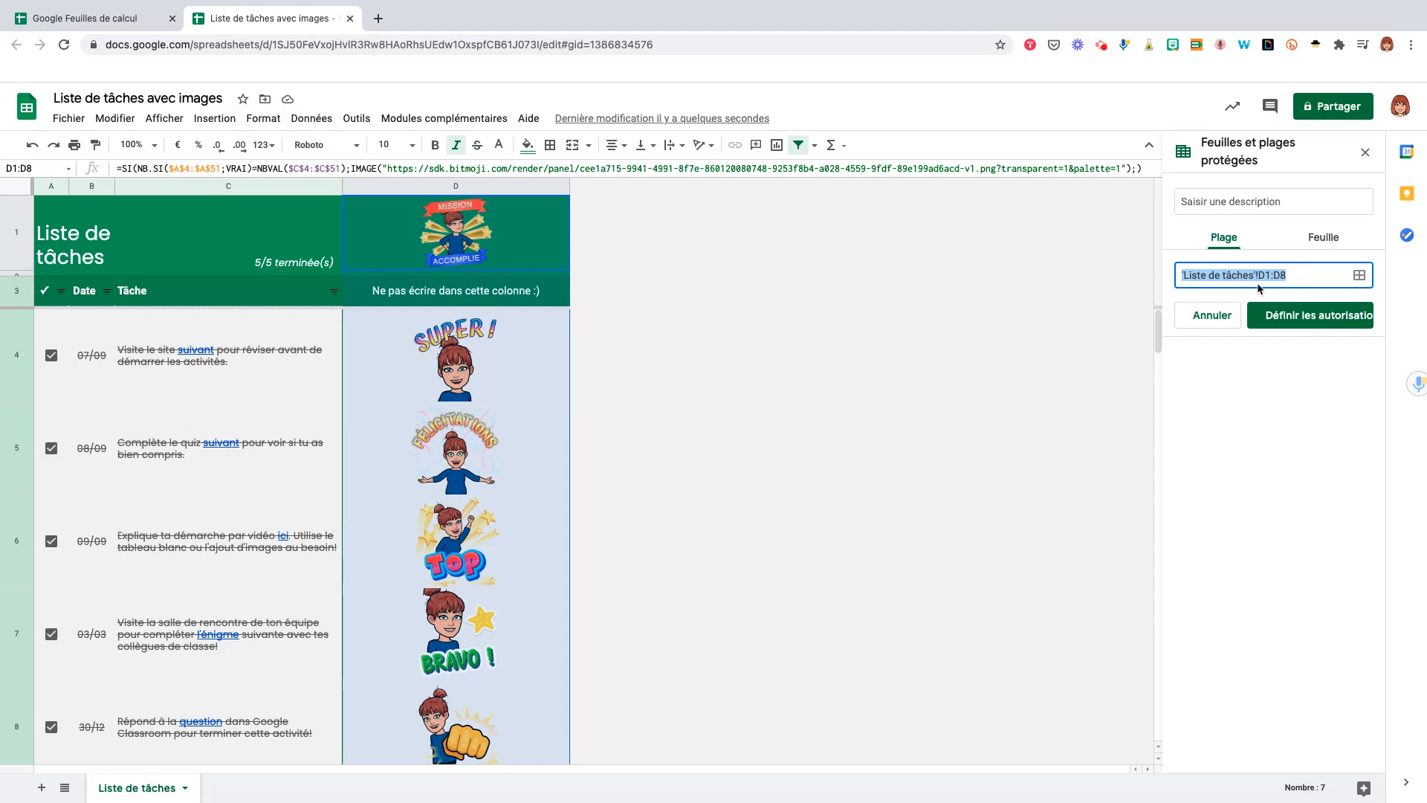
pyautogui.click(1303, 318)
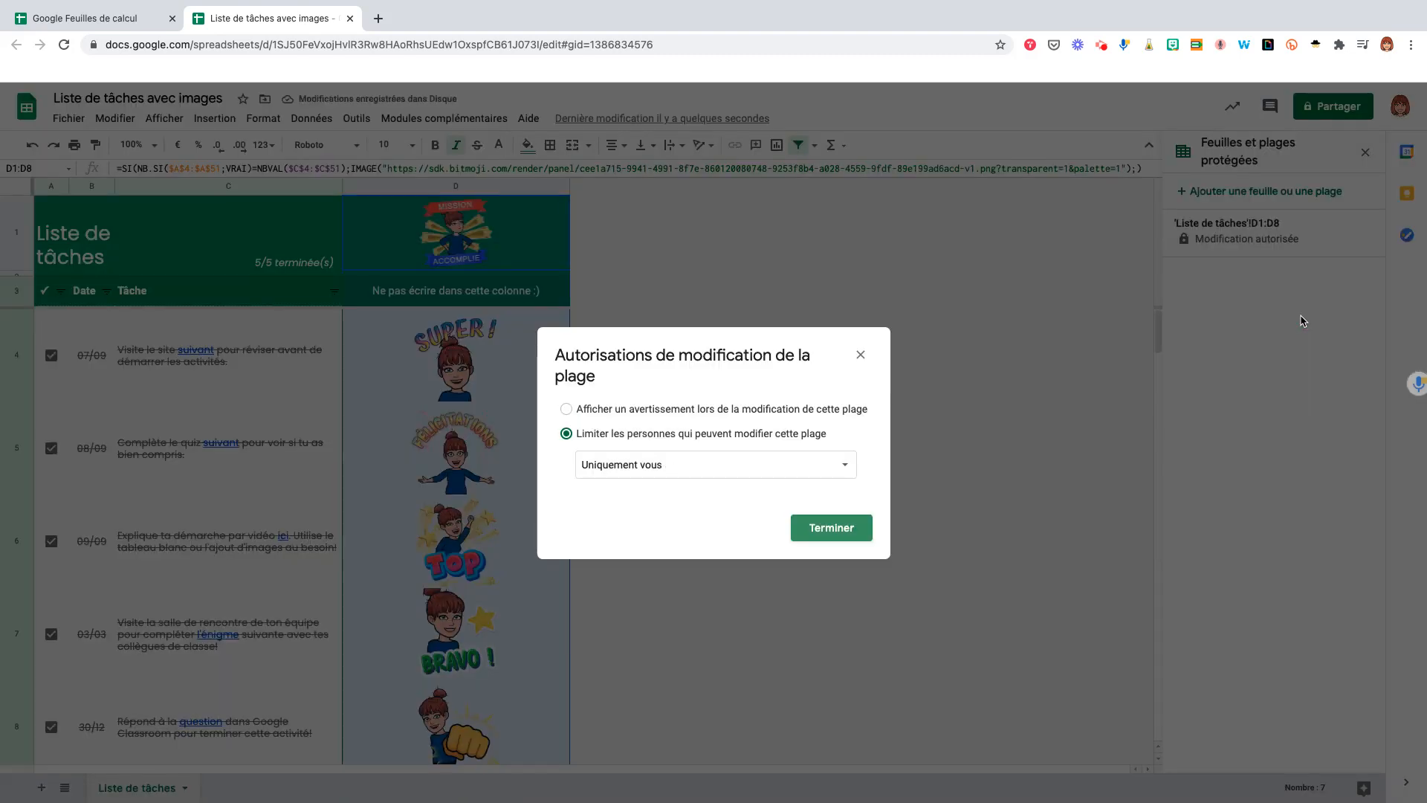
pyautogui.click(566, 410)
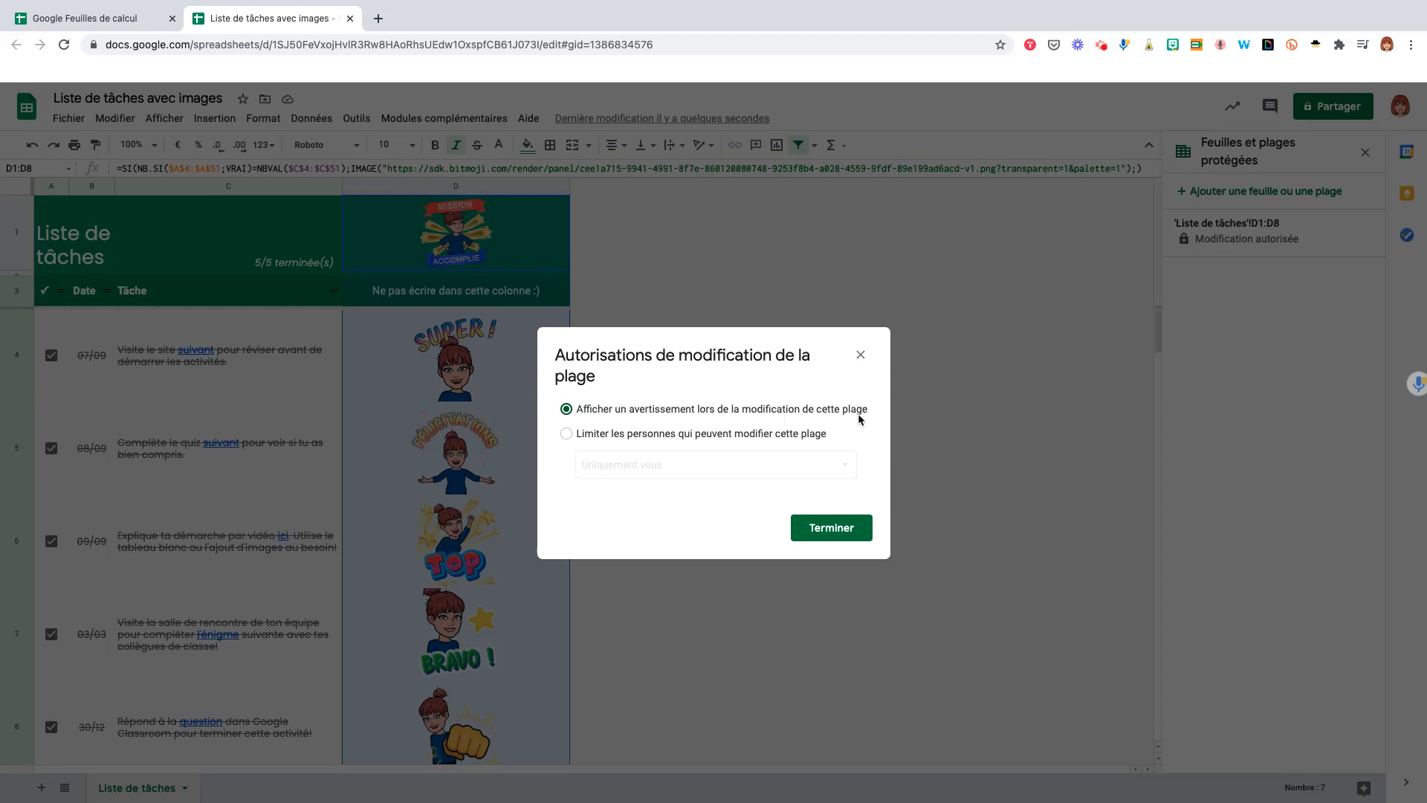
pyautogui.click(852, 532)
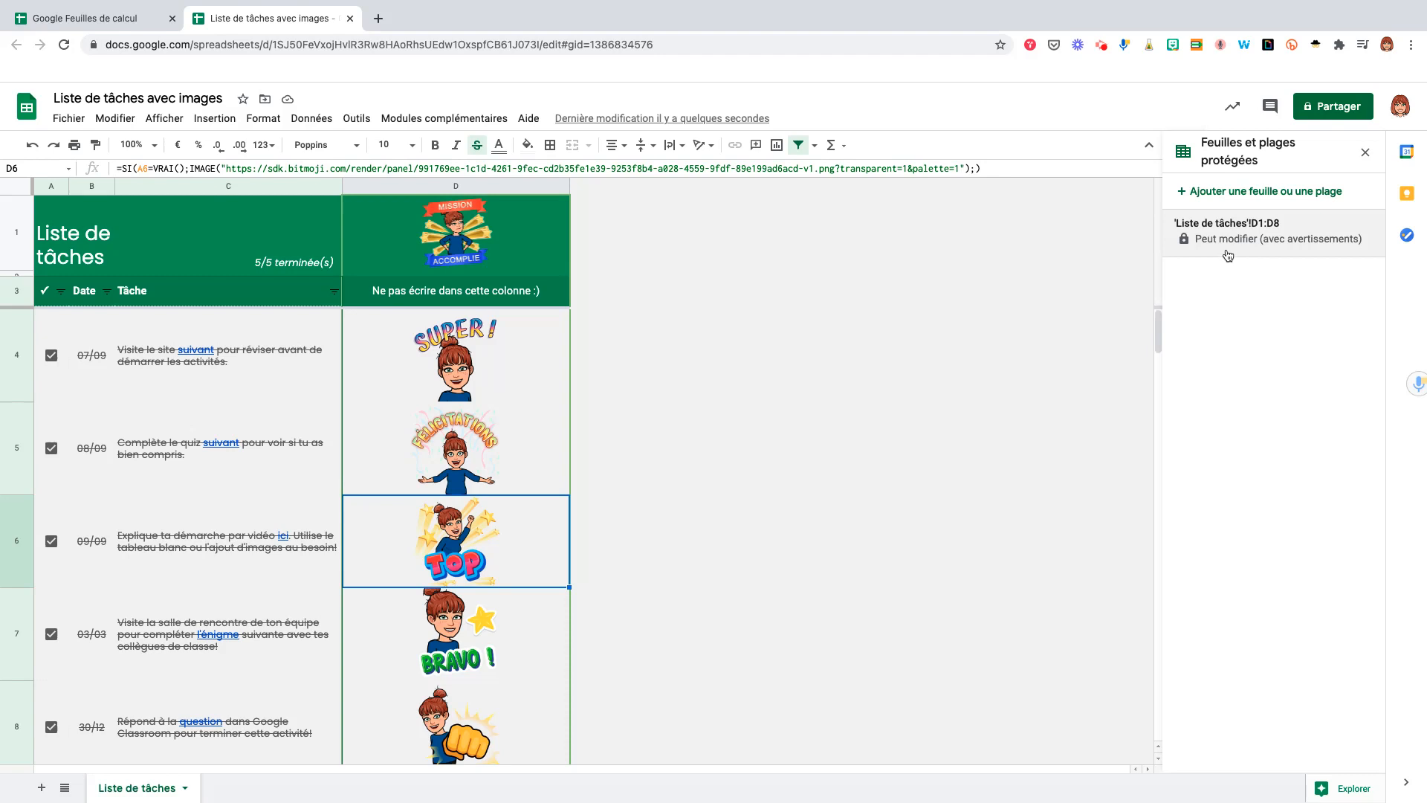
# Try to edit the protected cell D1 to test the protection, and cancel the edit
pyautogui.click(528, 253)
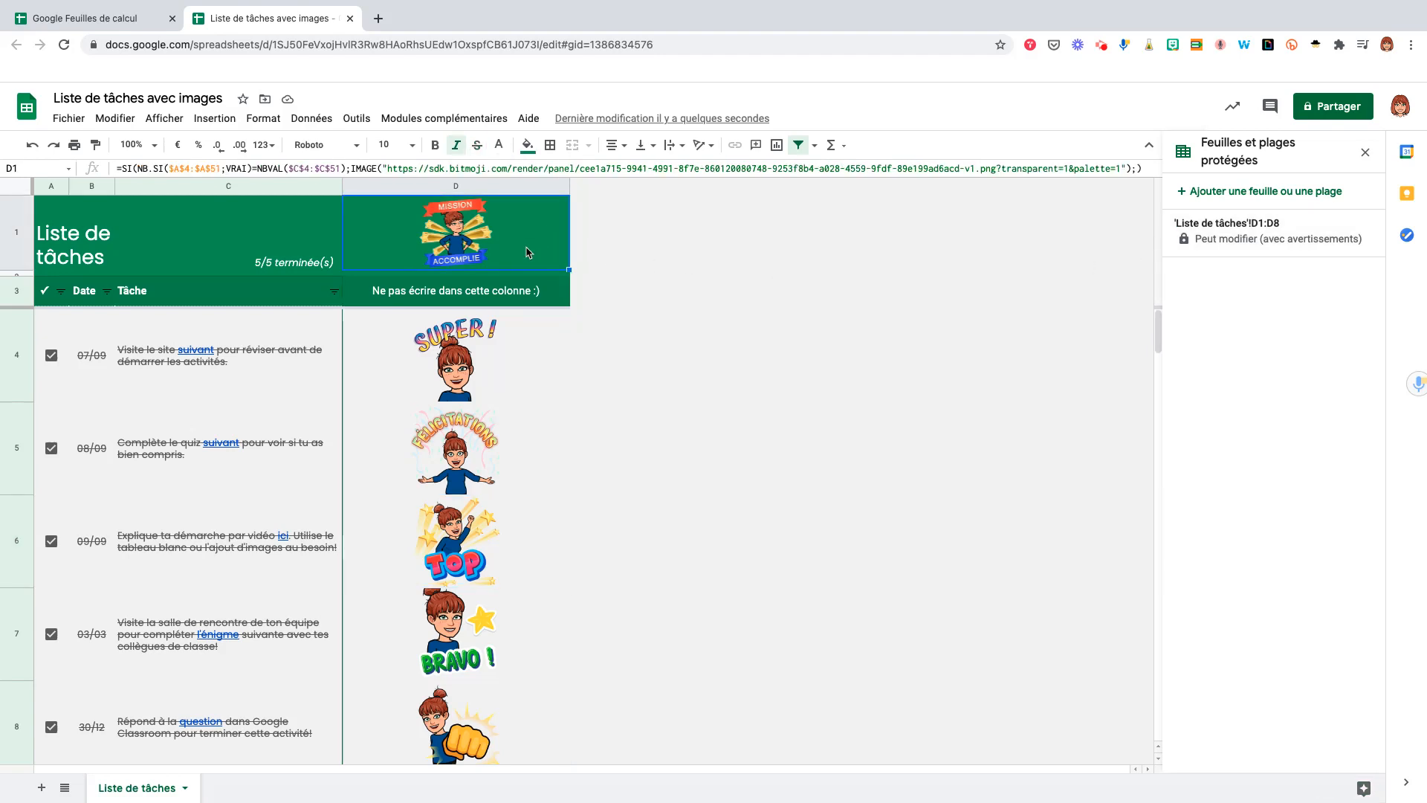
pyautogui.doubleClick(527, 253)
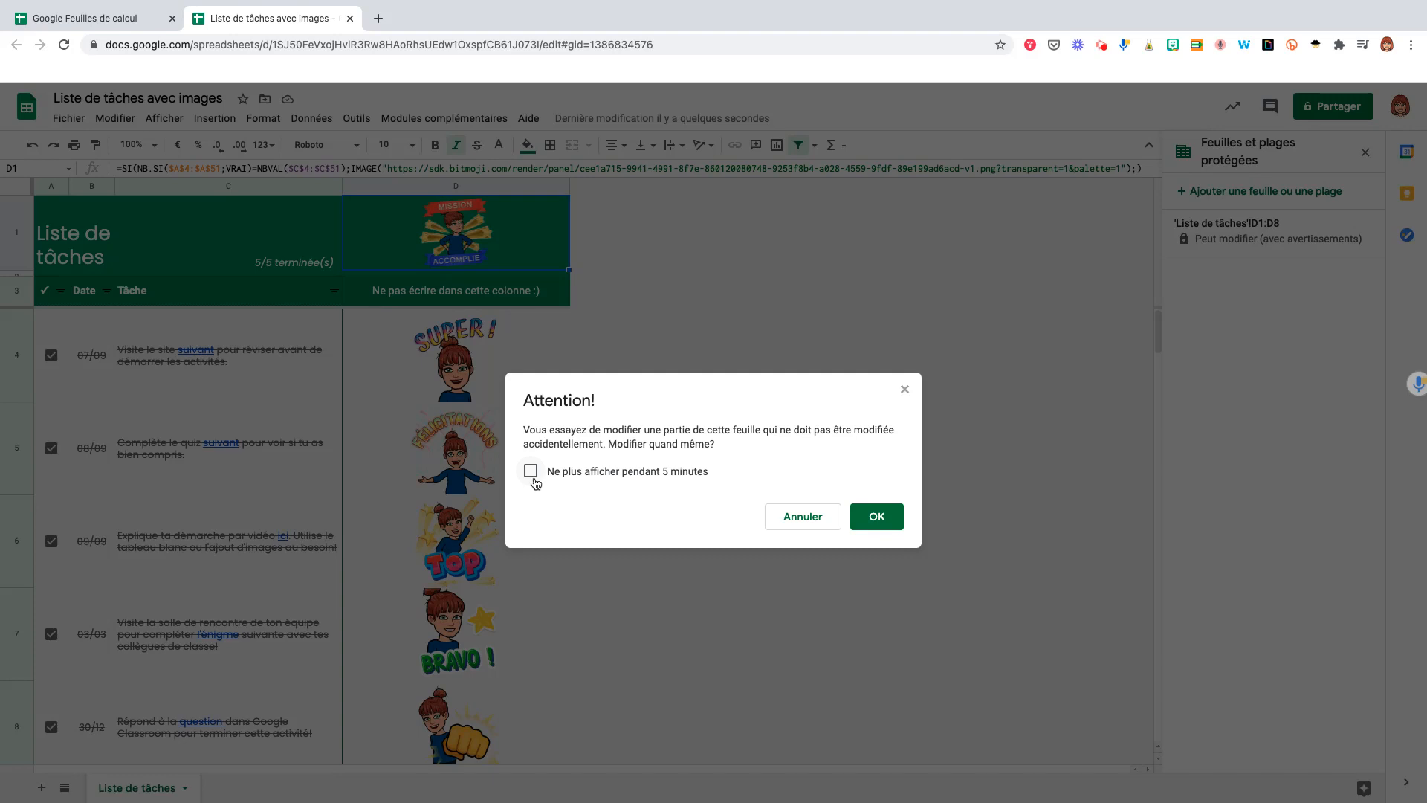
pyautogui.click(810, 526)
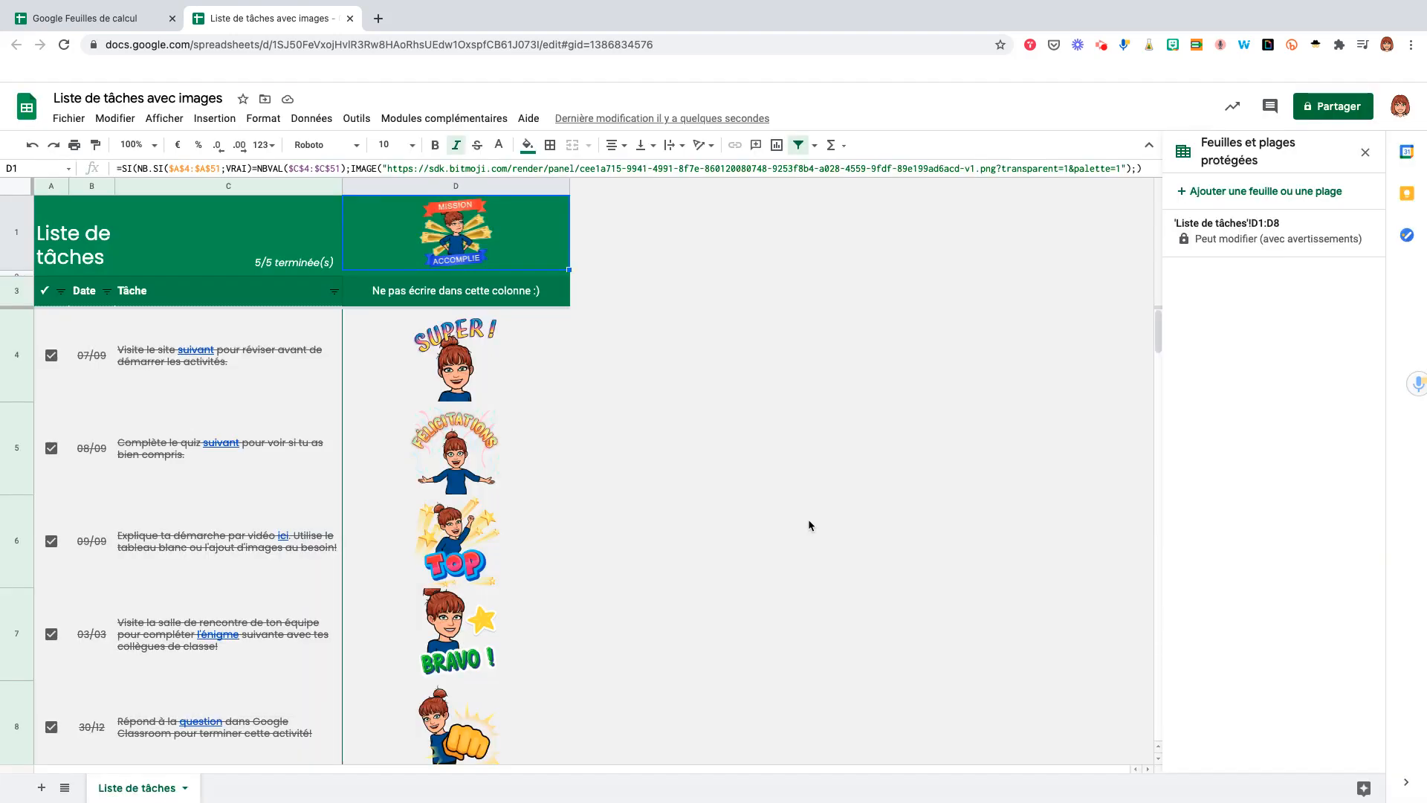
# Delete the warning-only protection from the range D1:D8
pyautogui.click(1258, 240)
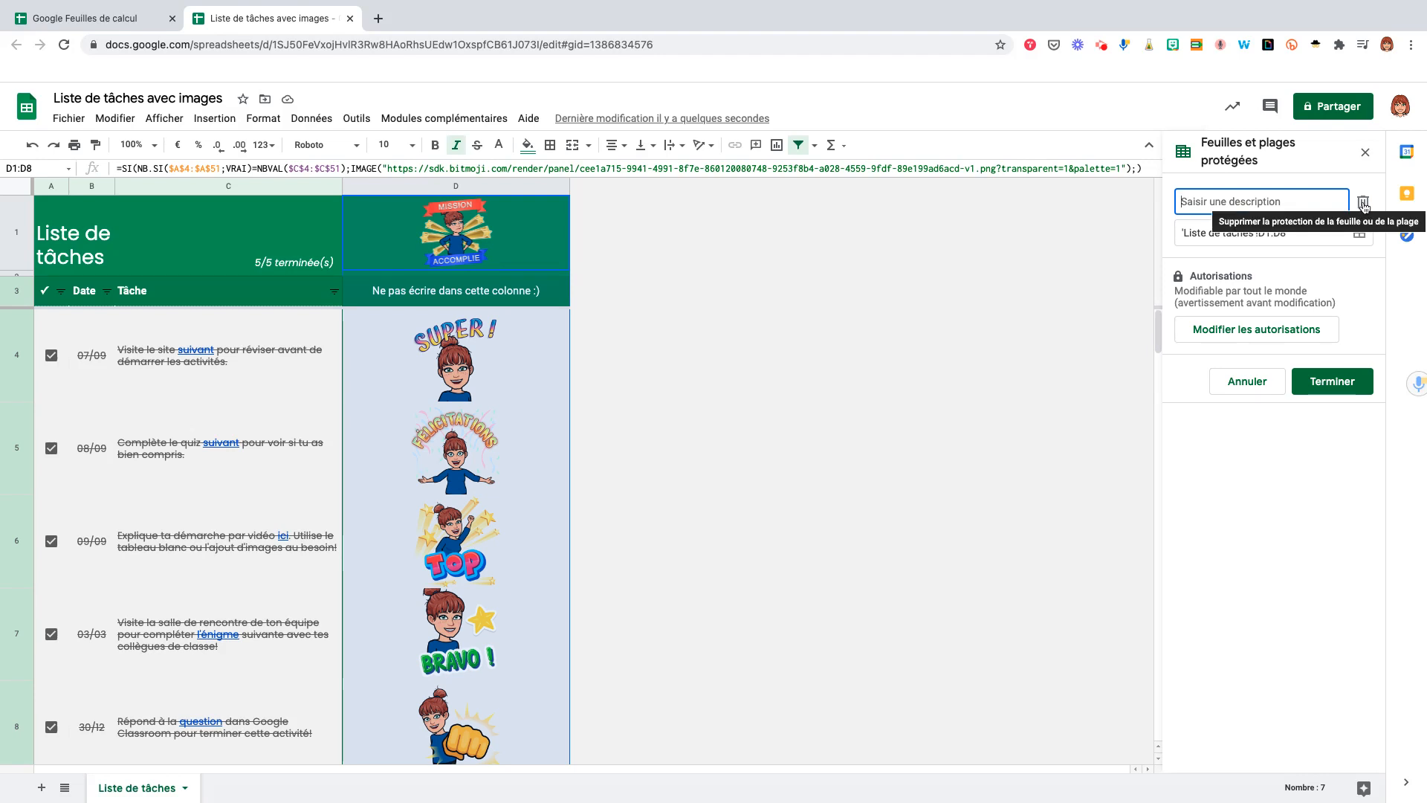
pyautogui.click(1363, 202)
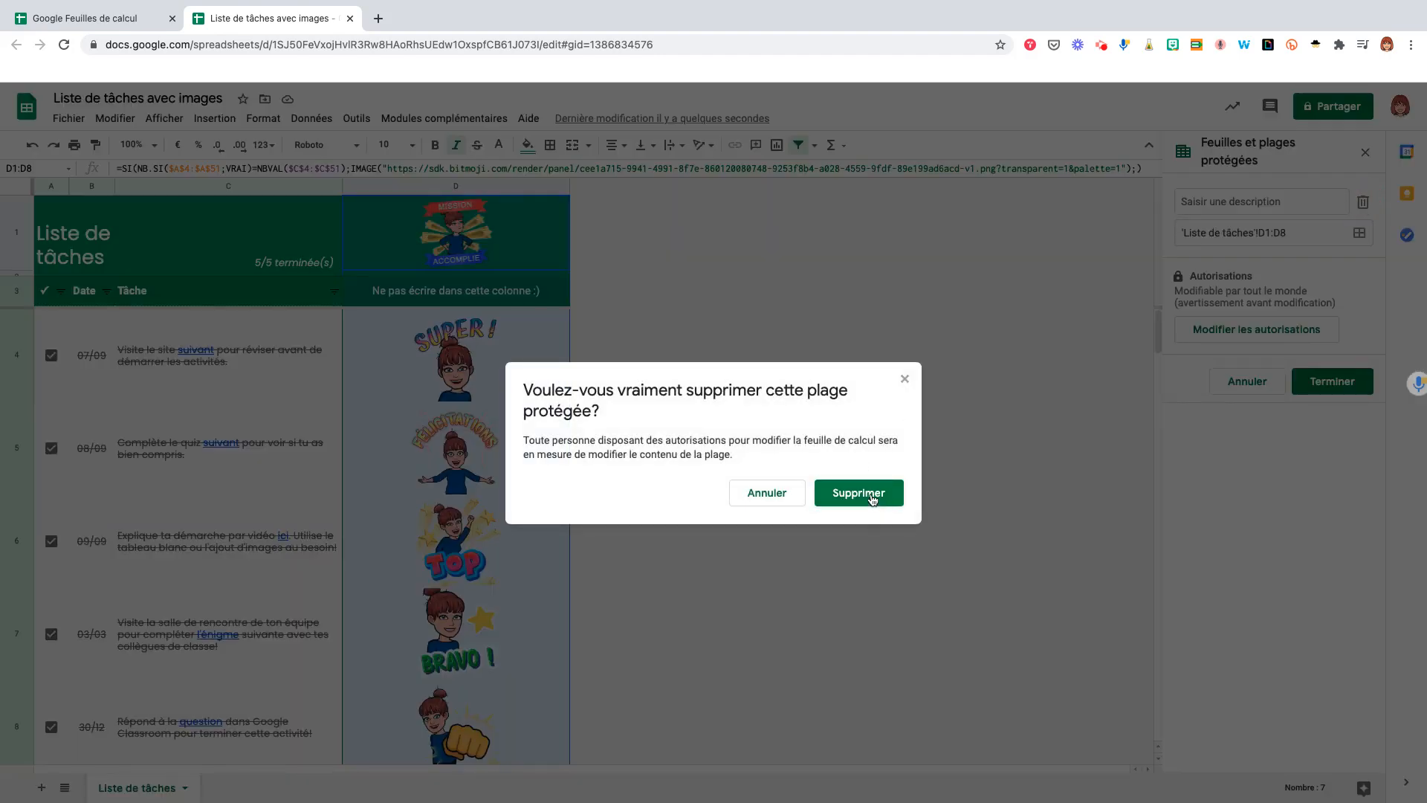
pyautogui.click(859, 493)
pyautogui.click(884, 518)
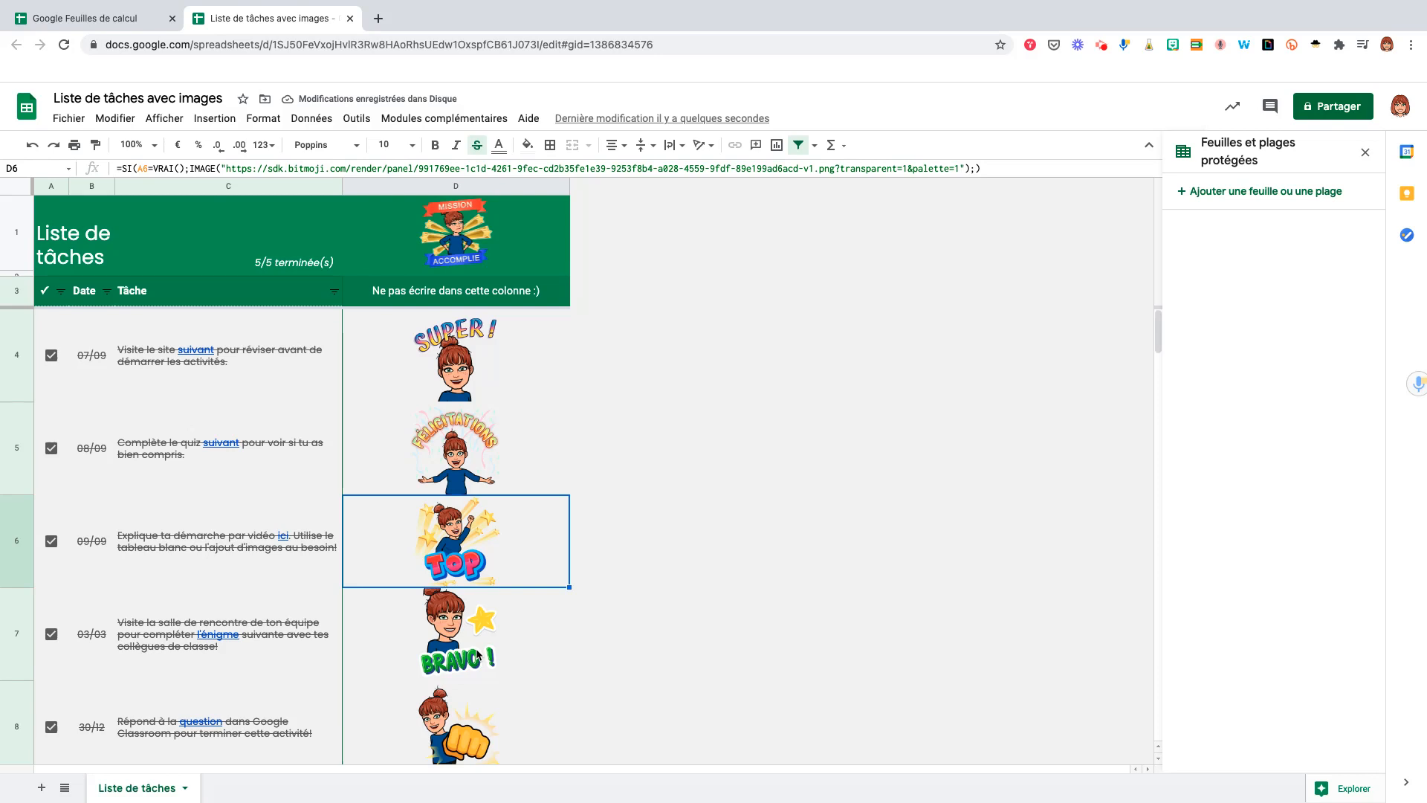
# Protect the range D1:D8 with editing limited to Uniquement vous
pyautogui.scroll(-1, 526, 391)
pyautogui.scroll(1, 526, 390)
pyautogui.moveTo(515, 244); pyautogui.dragTo(517, 736)
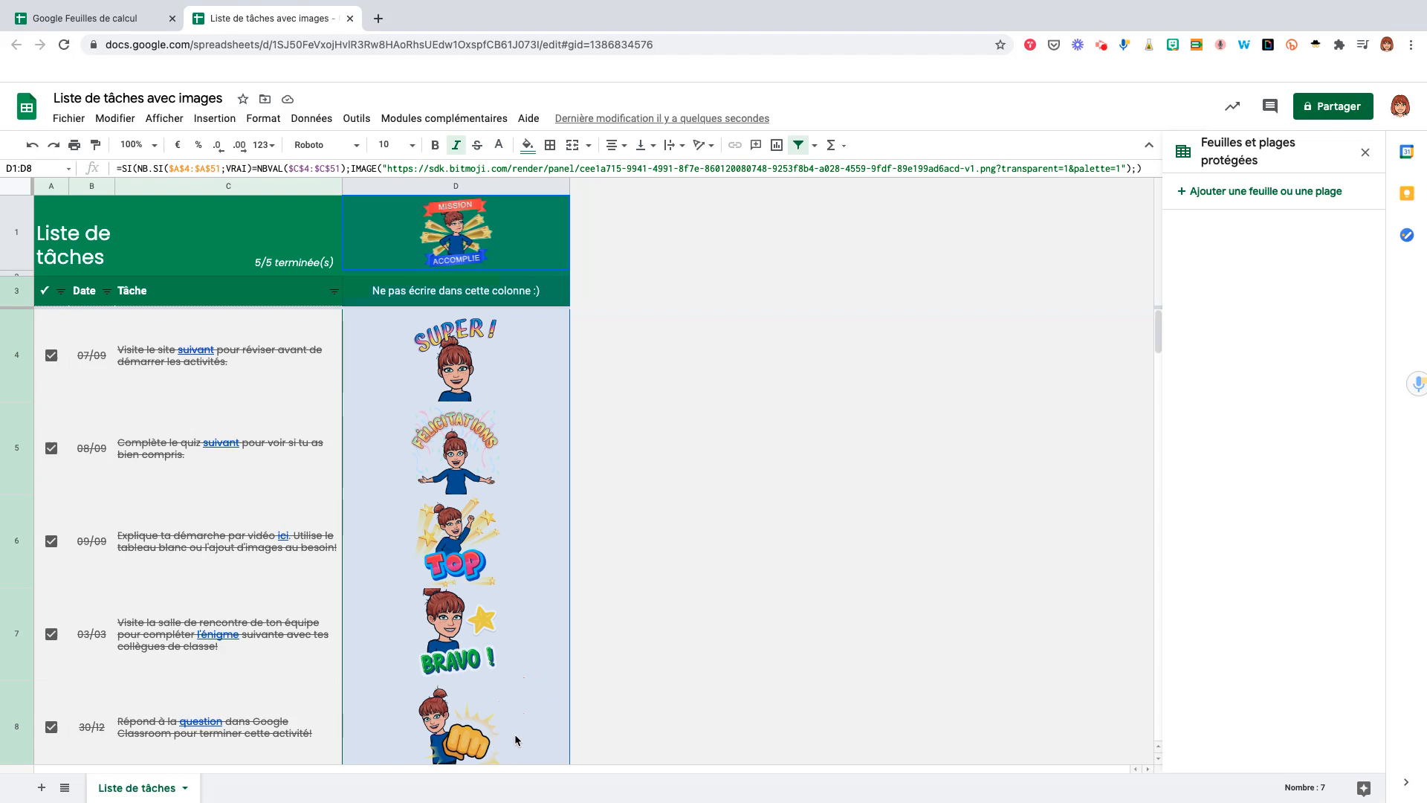
pyautogui.click(1208, 202)
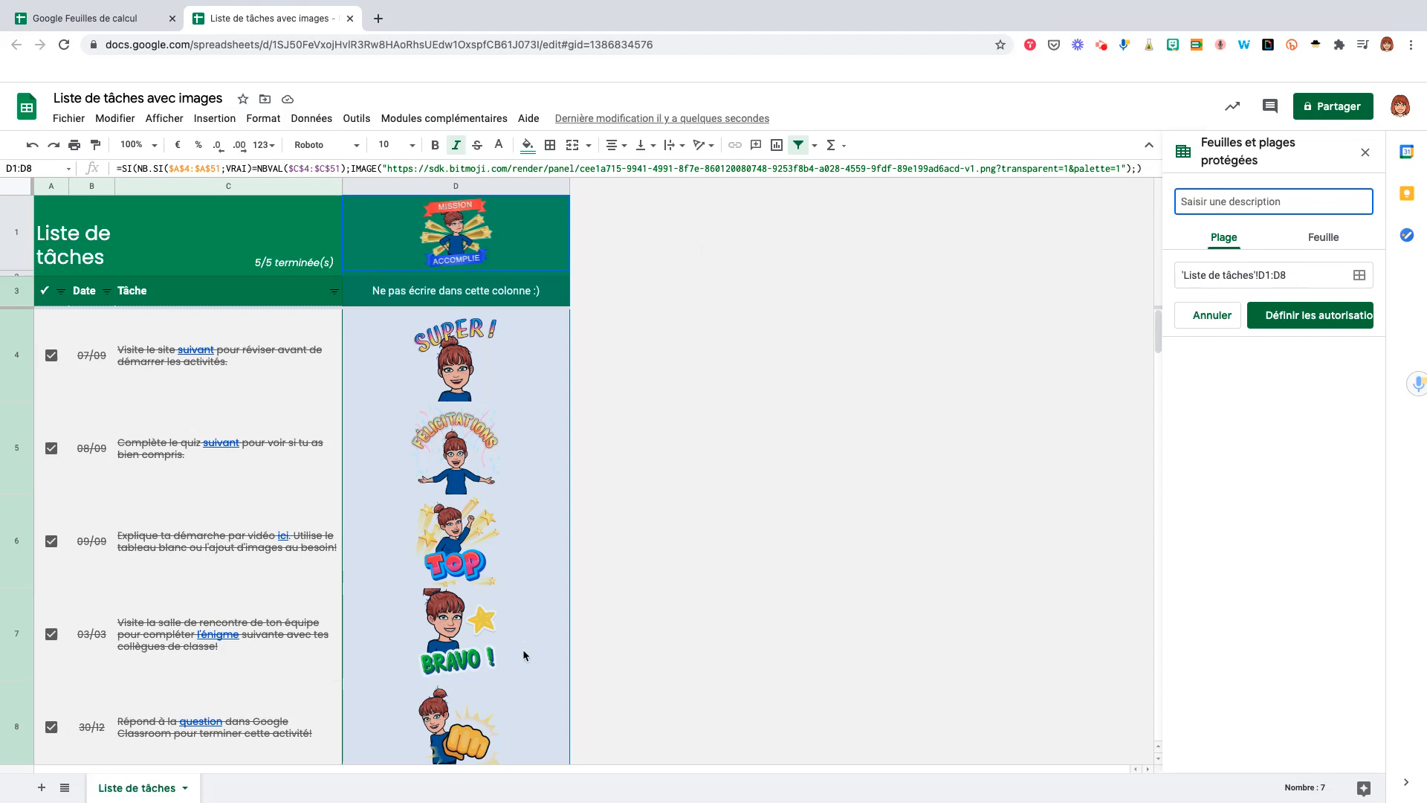
pyautogui.click(1334, 315)
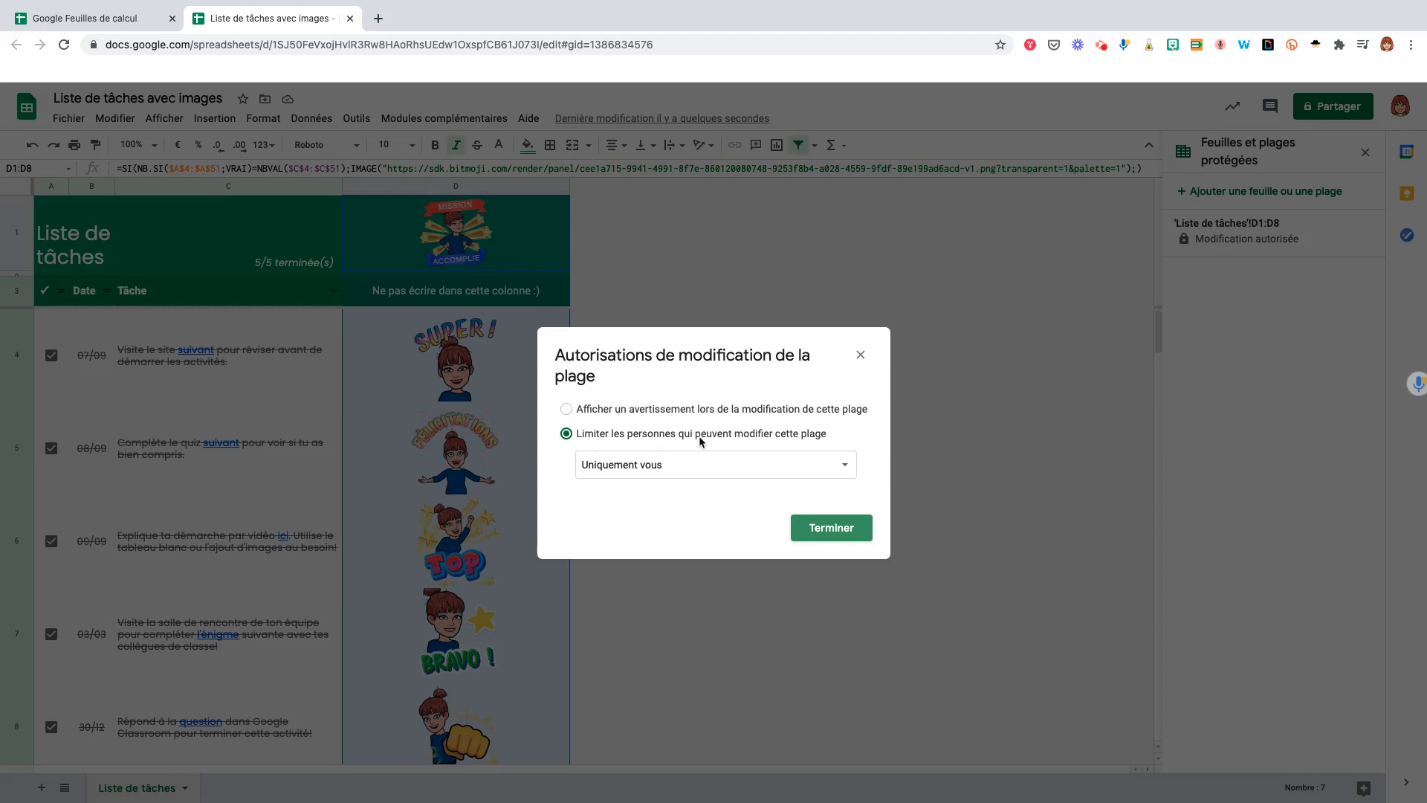
# View the Personnalisée editing permissions for the protected range, including the field for adding editors, and close them without adding anyone
pyautogui.click(844, 471)
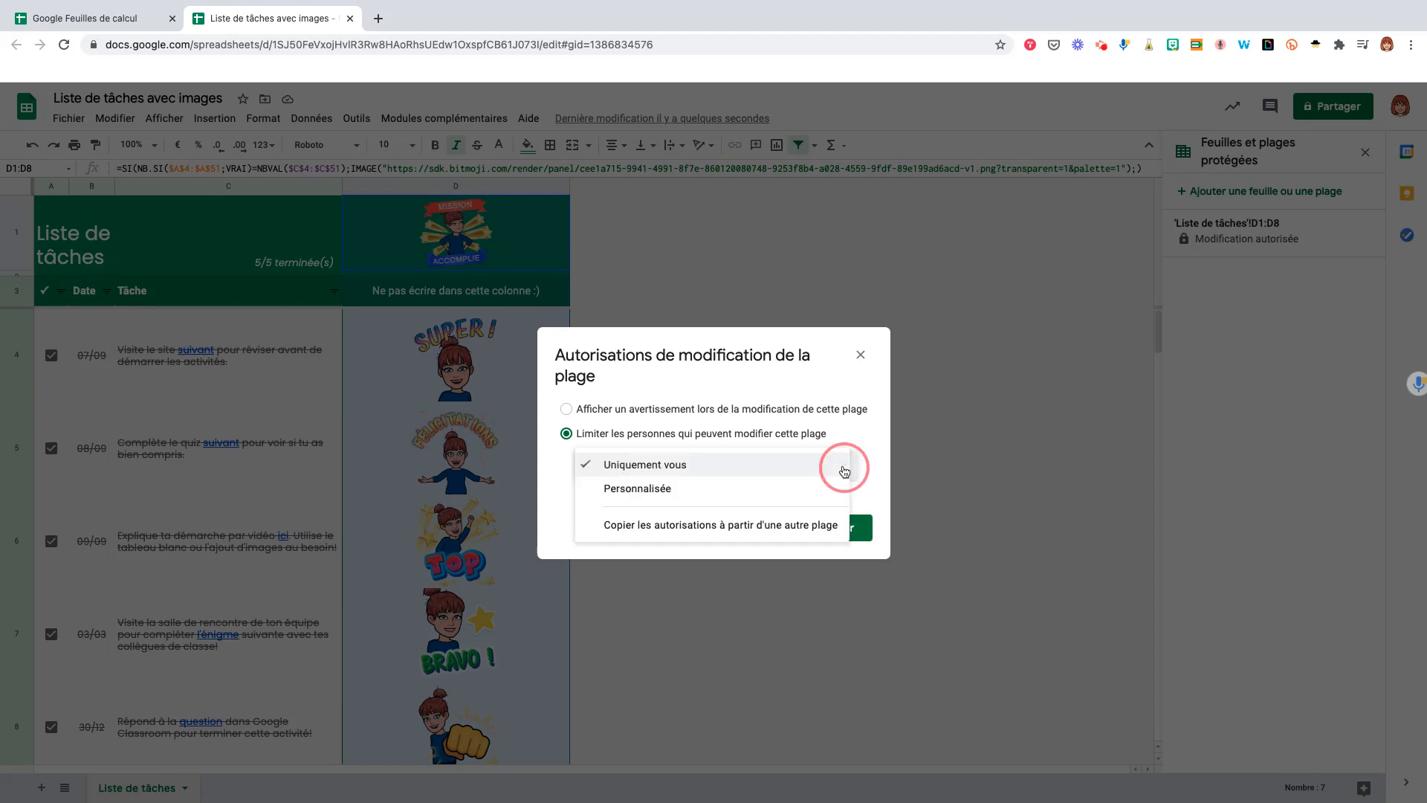
pyautogui.click(621, 490)
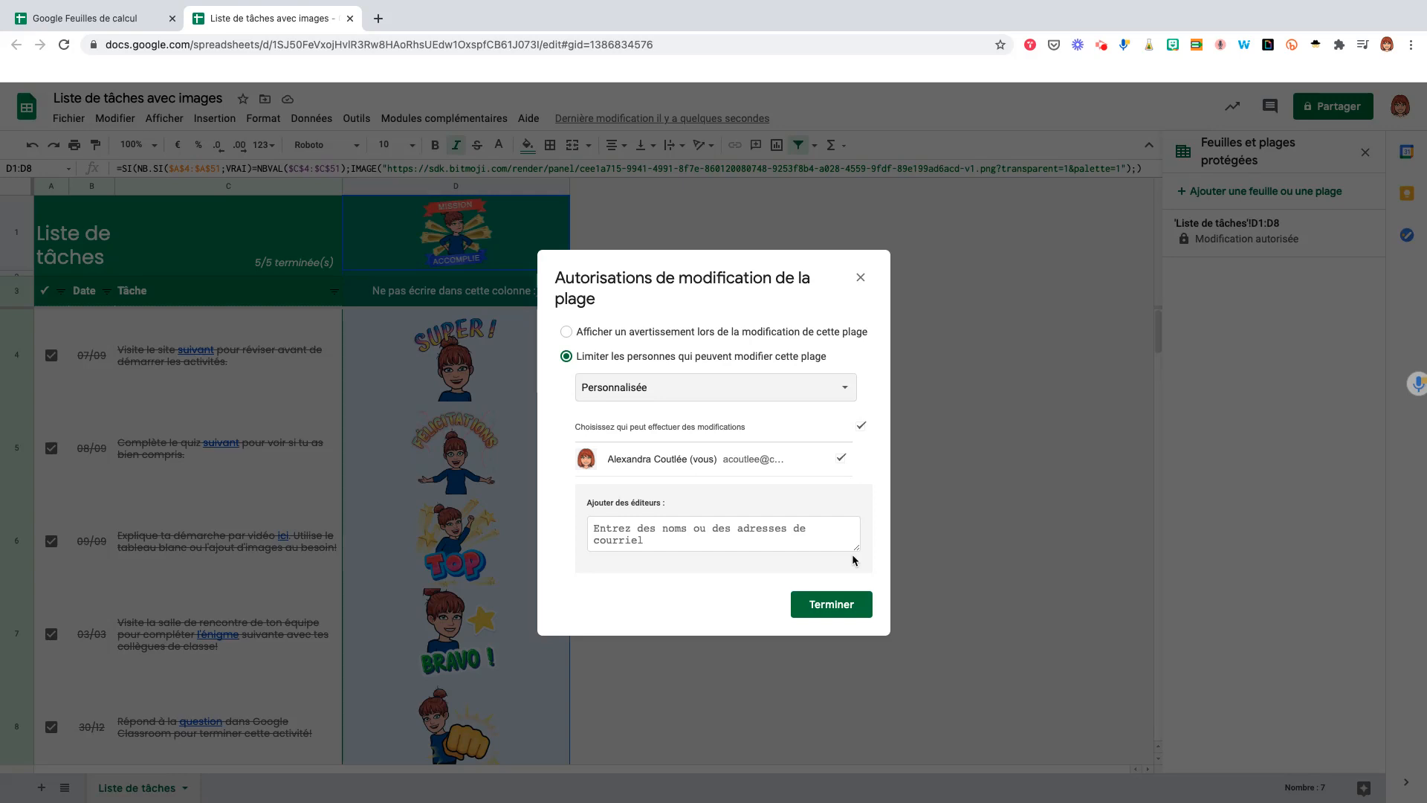
pyautogui.click(642, 528)
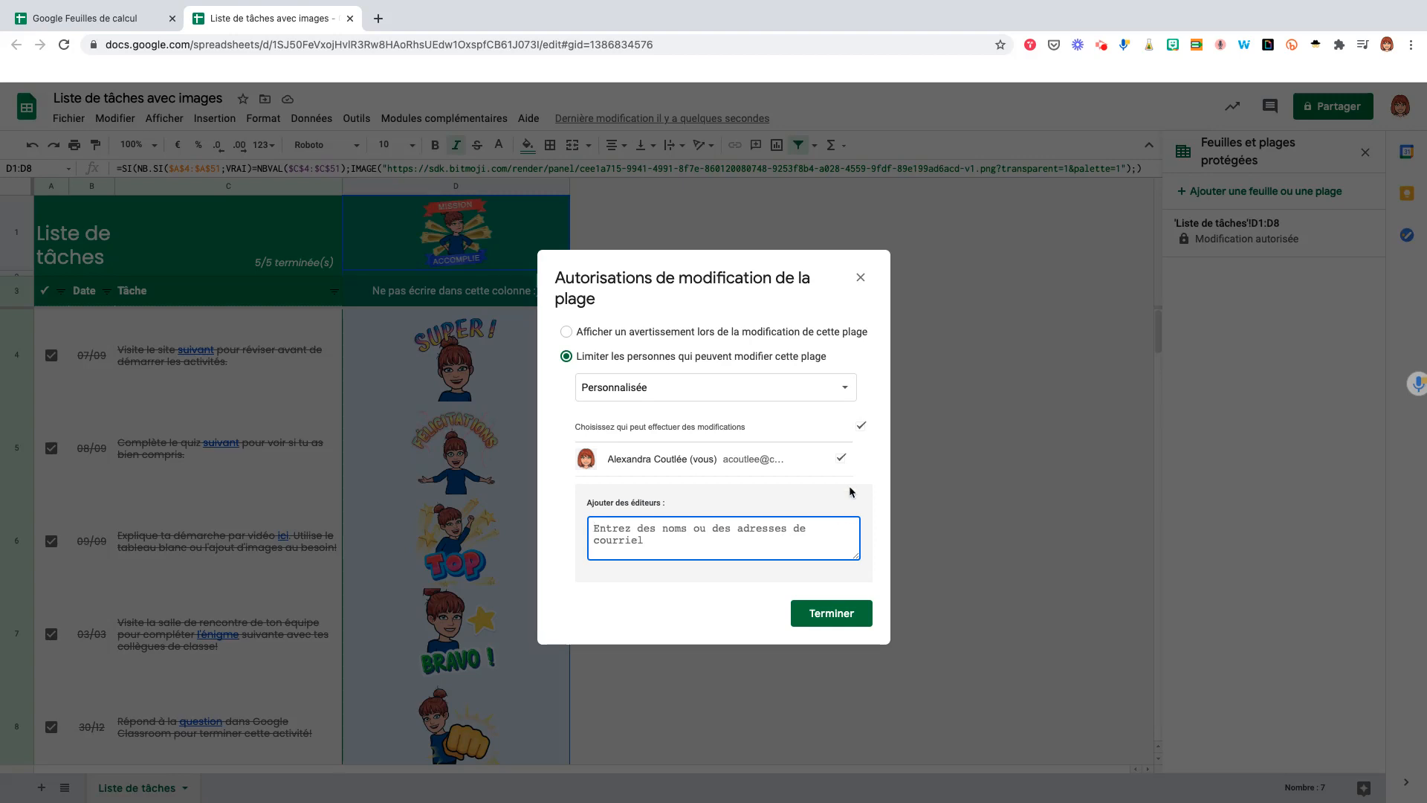
pyautogui.click(860, 279)
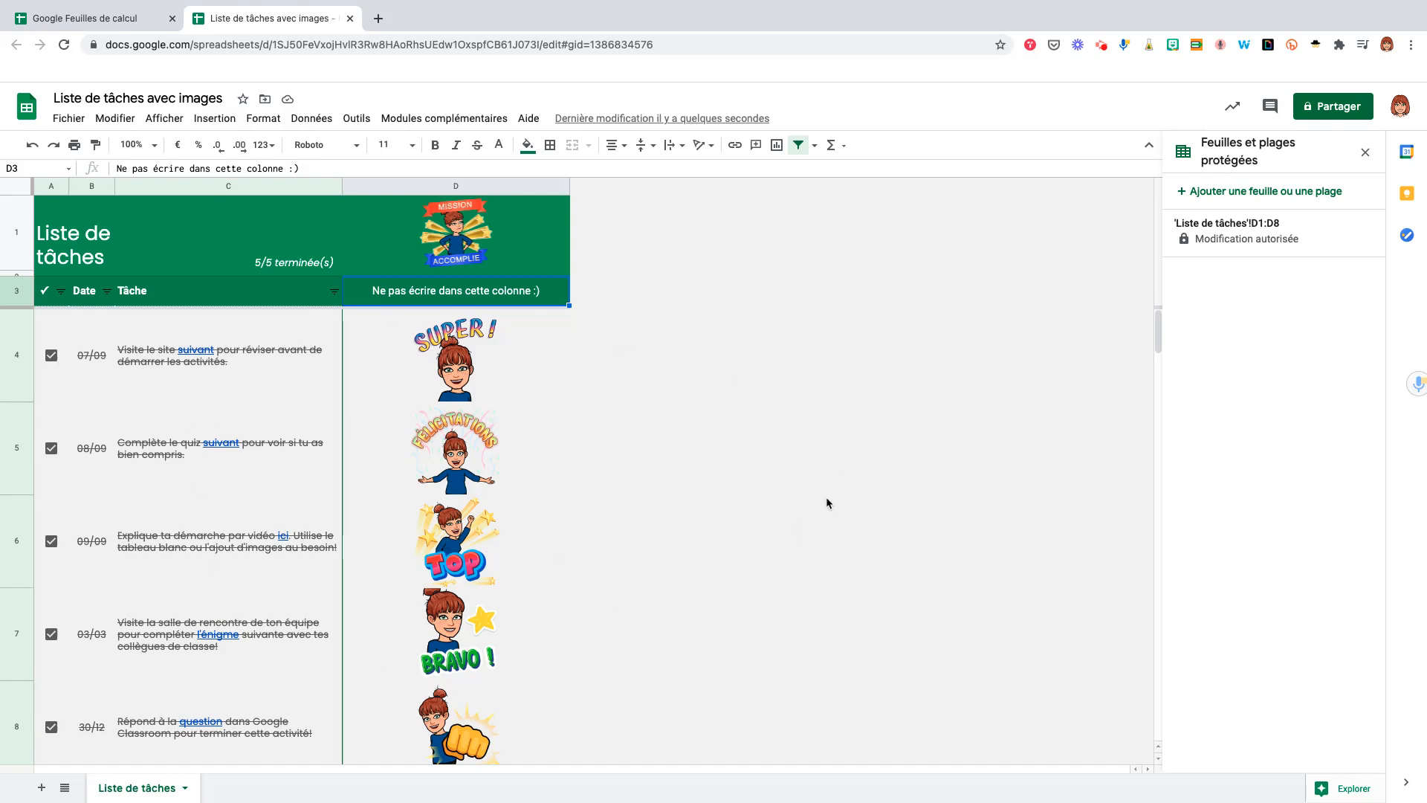
# Examine the image formulas in column D, starting with D1 and moving down through the task rows
pyautogui.click(517, 264)
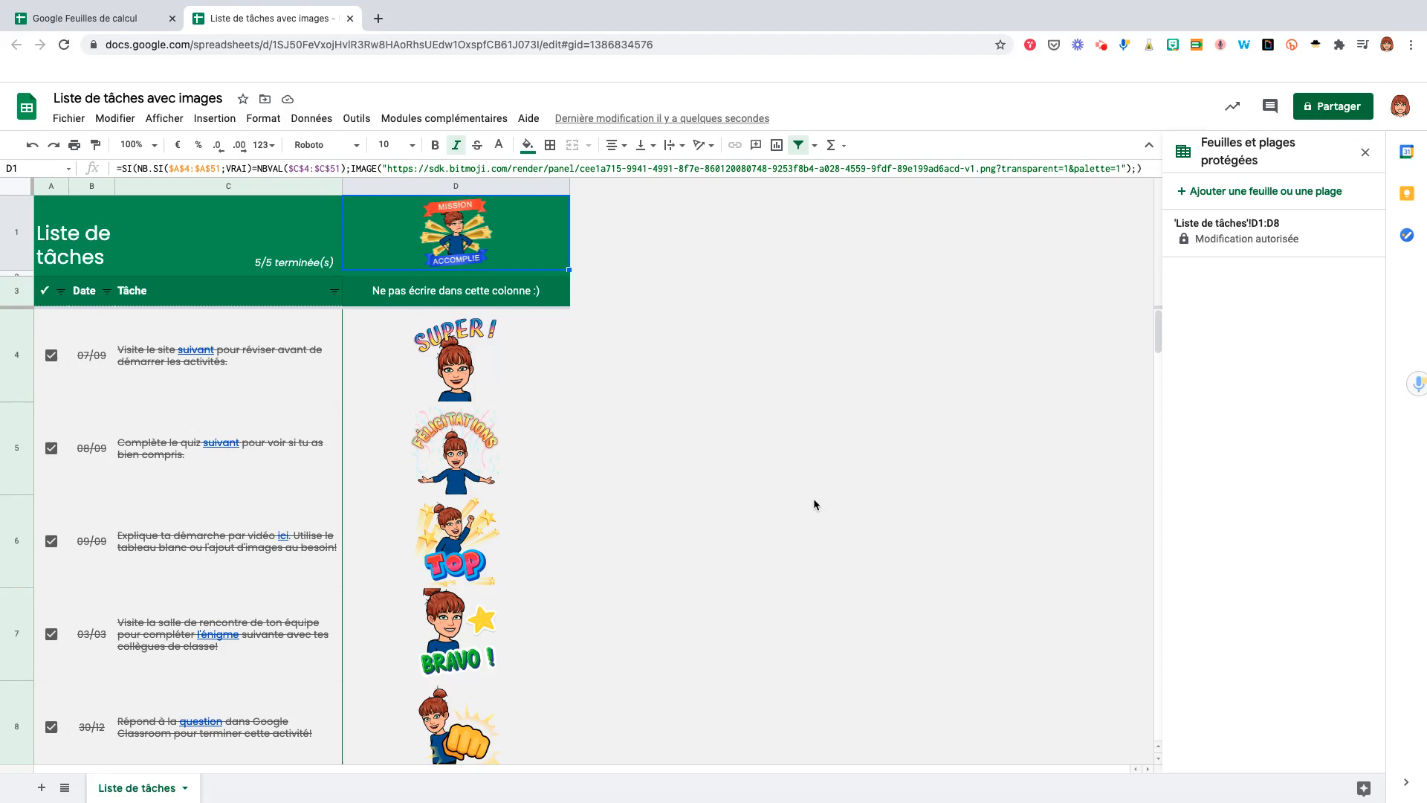
pyautogui.press('Down')
pyautogui.press('Down')
pyautogui.press('Down')
pyautogui.press('Down')
pyautogui.press('Down')
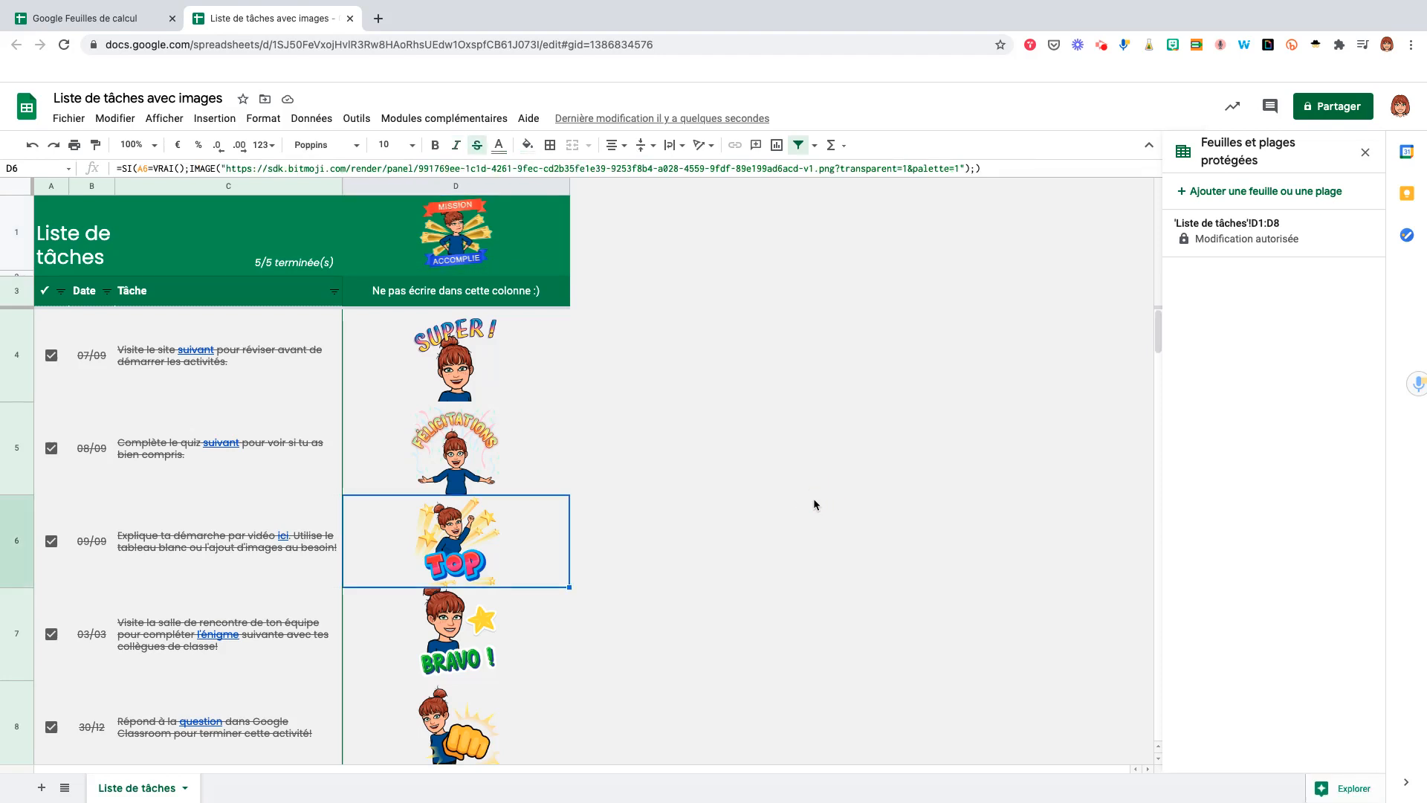
pyautogui.click(520, 389)
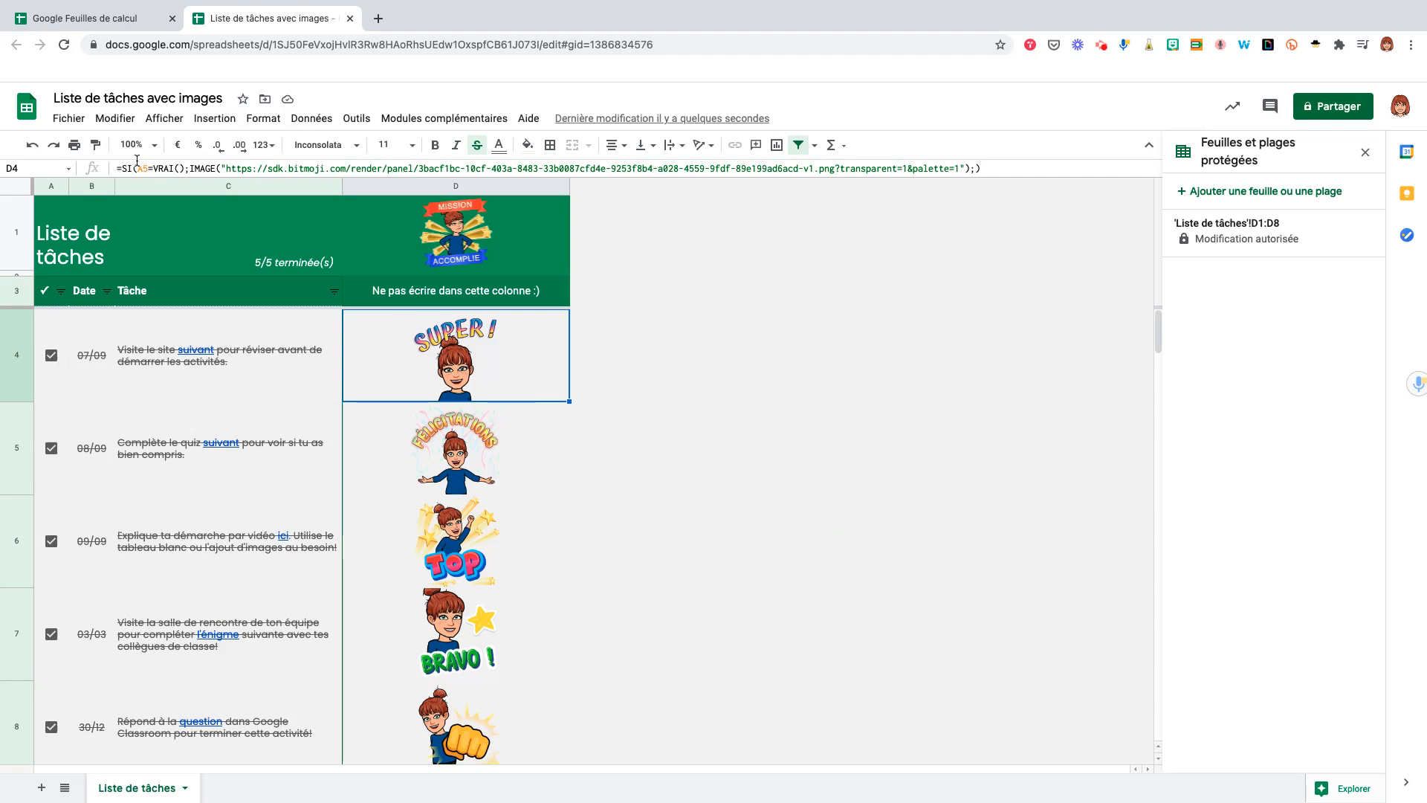
pyautogui.press('Down')
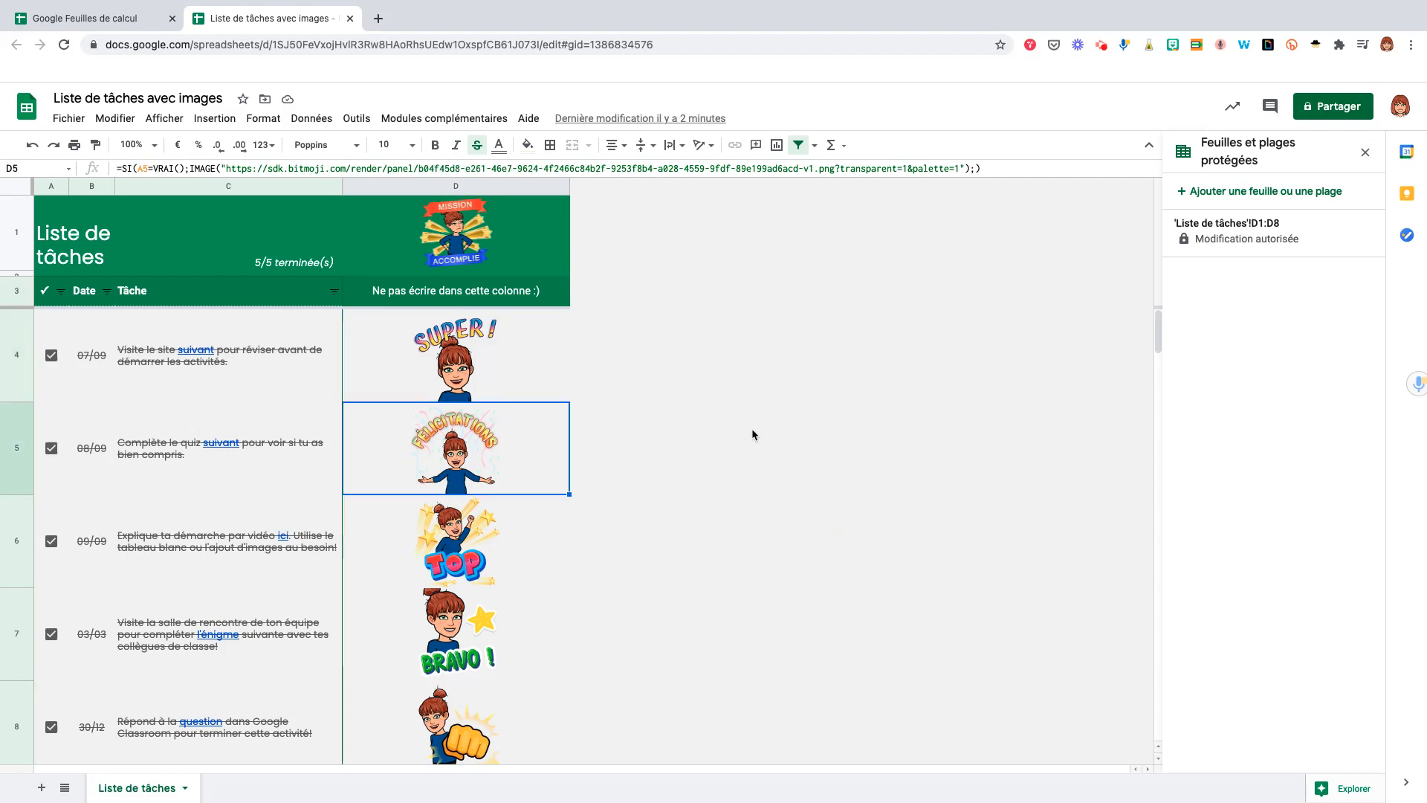